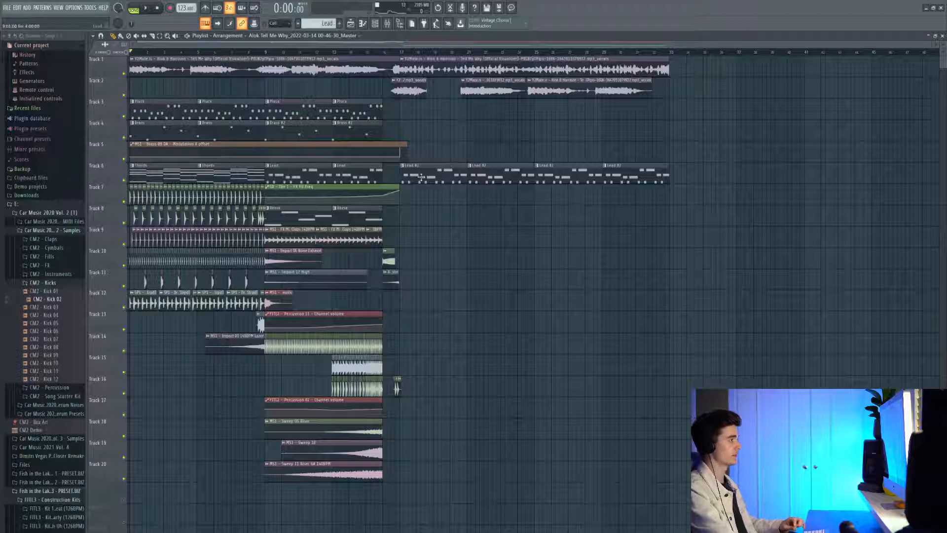
- Open the Lead #2 pattern and audition its LD - Before and LD - The Future Serum layers with their mixer effects
double_click(446, 170)
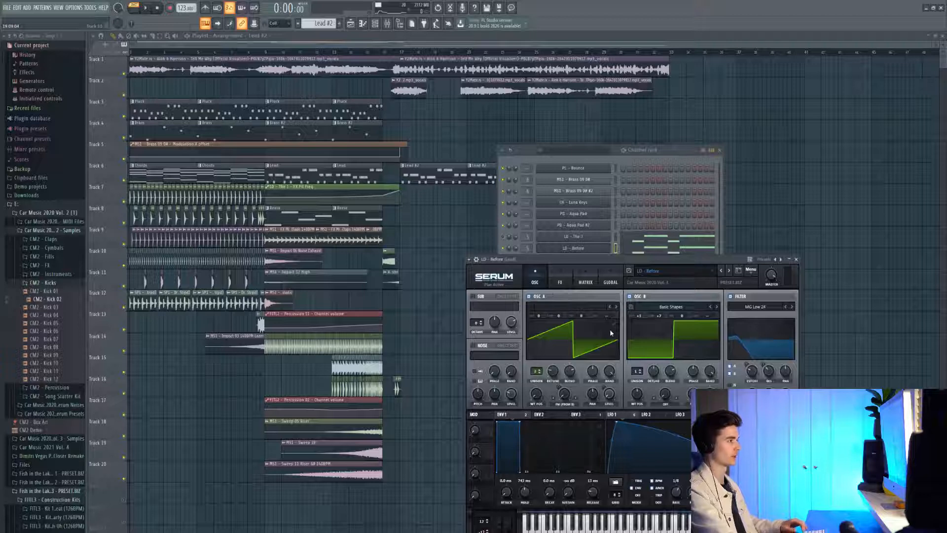
key("space")
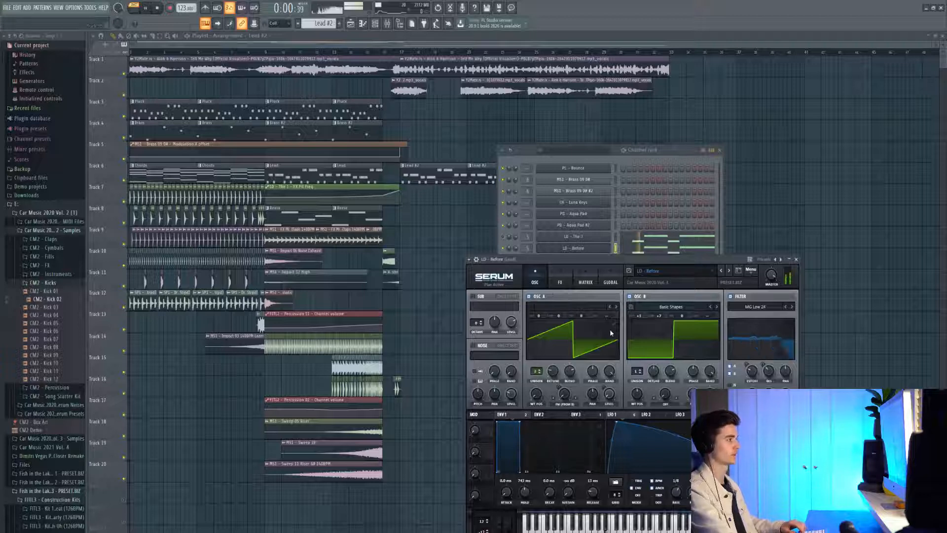
left_click(562, 283)
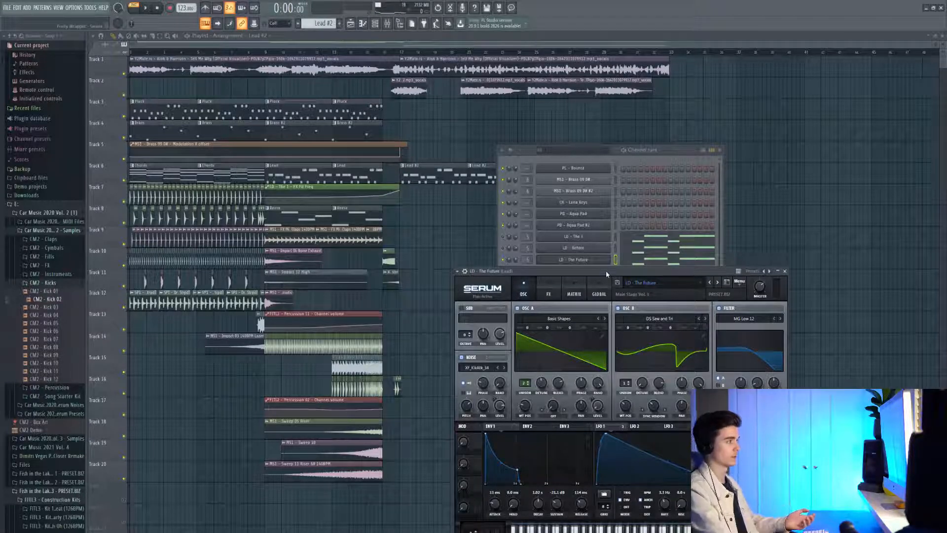
key("space")
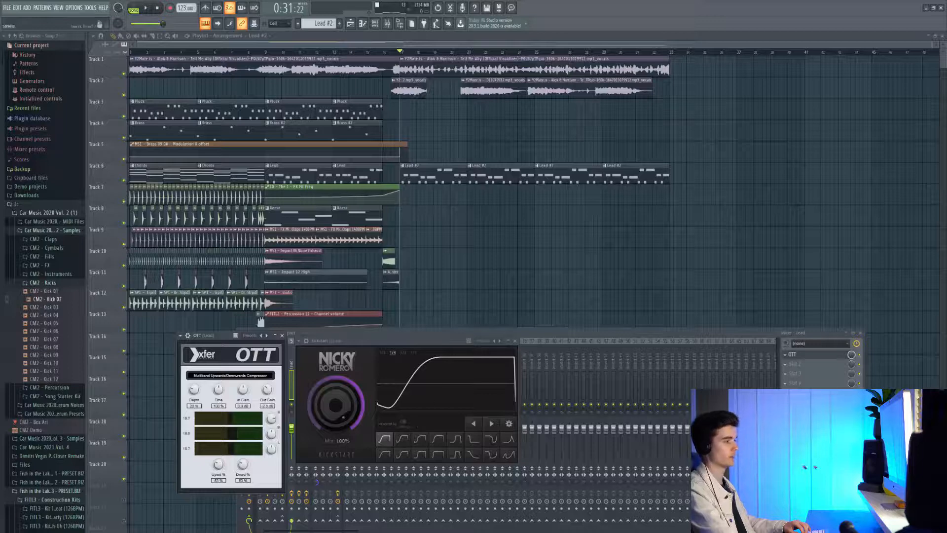
left_click(852, 441)
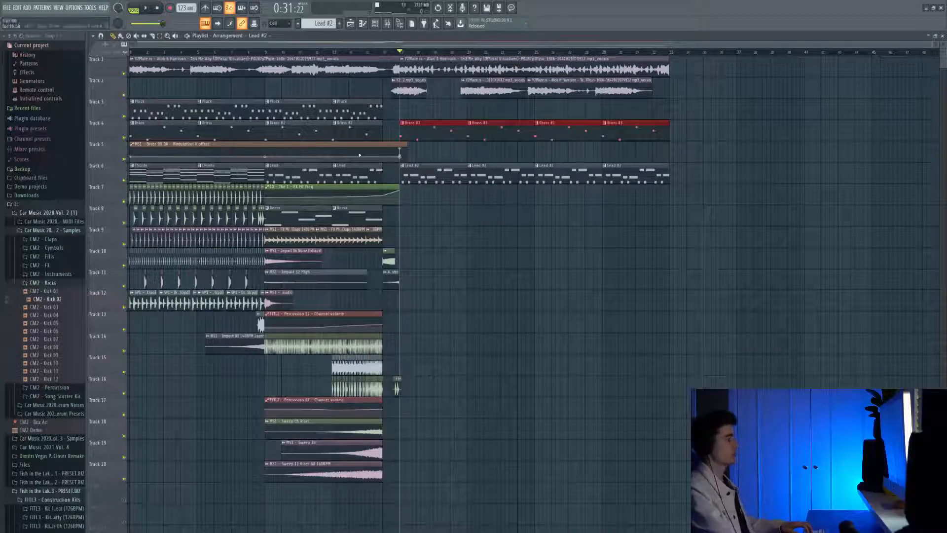
- Examine the envelope and miscellaneous settings of the Brass #3 pattern's sampler and play the drop with the brass
left_click(360, 124)
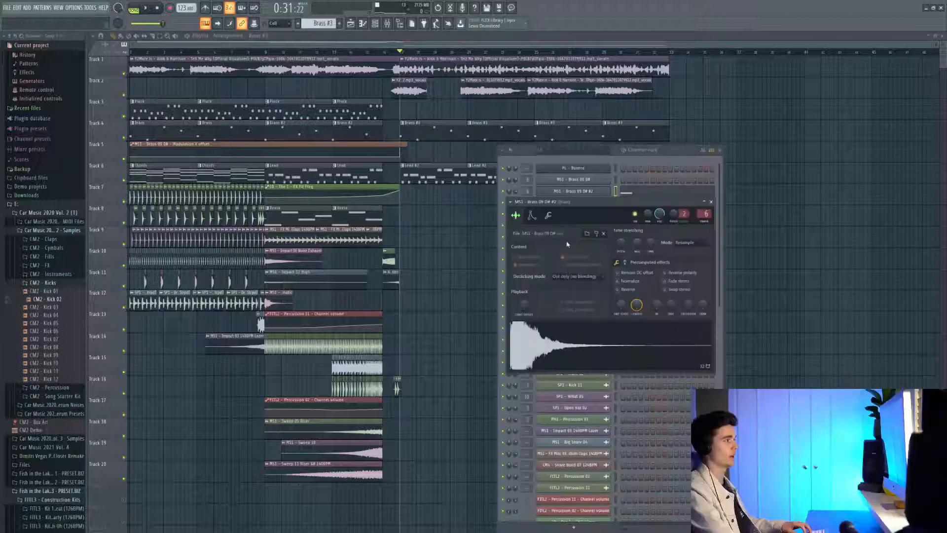
left_click(533, 217)
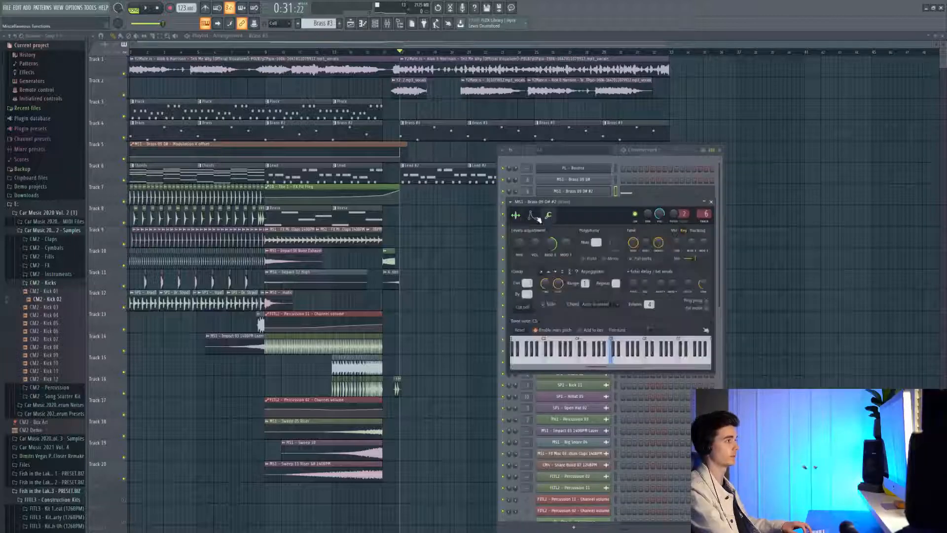
left_click(549, 217)
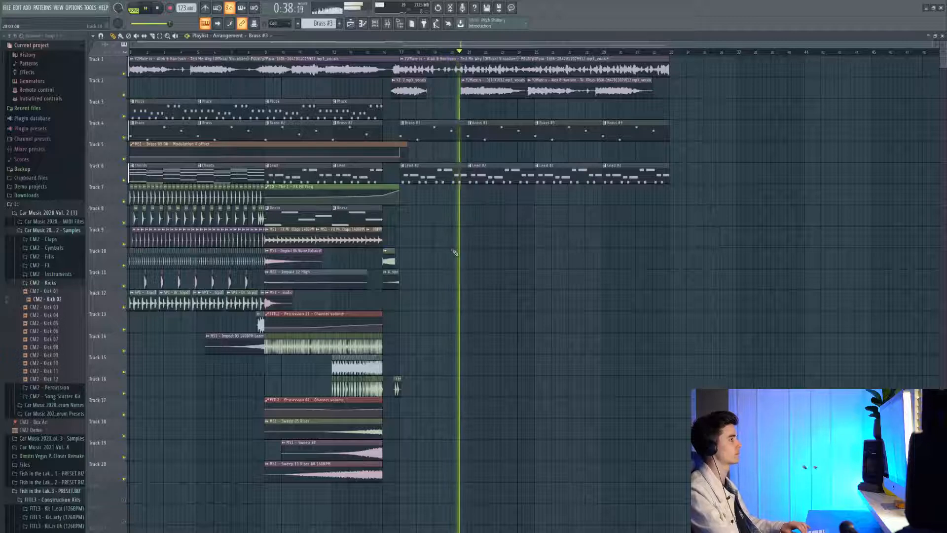
key("space")
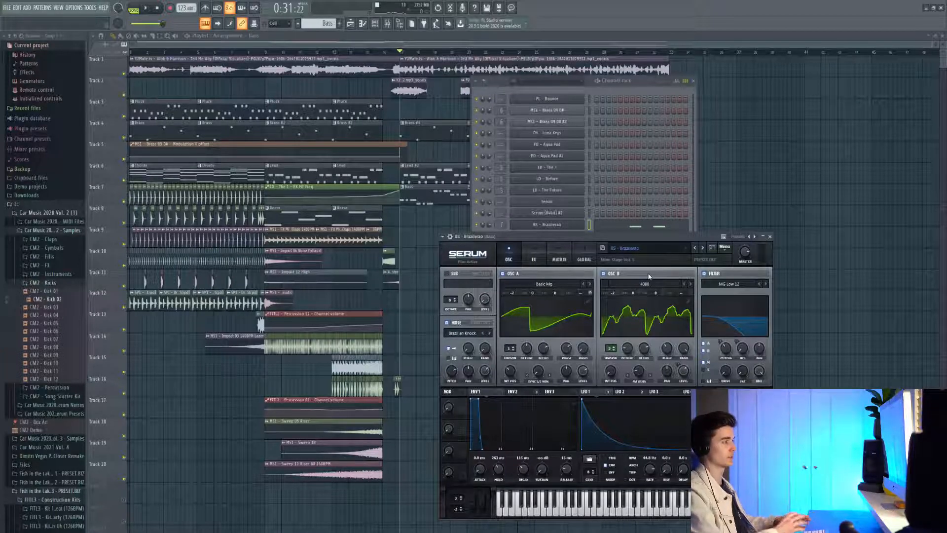
- Open the Bass pattern's notes and play its first layer, Womp Me and Crispy & Slappy in turn
left_click(630, 225)
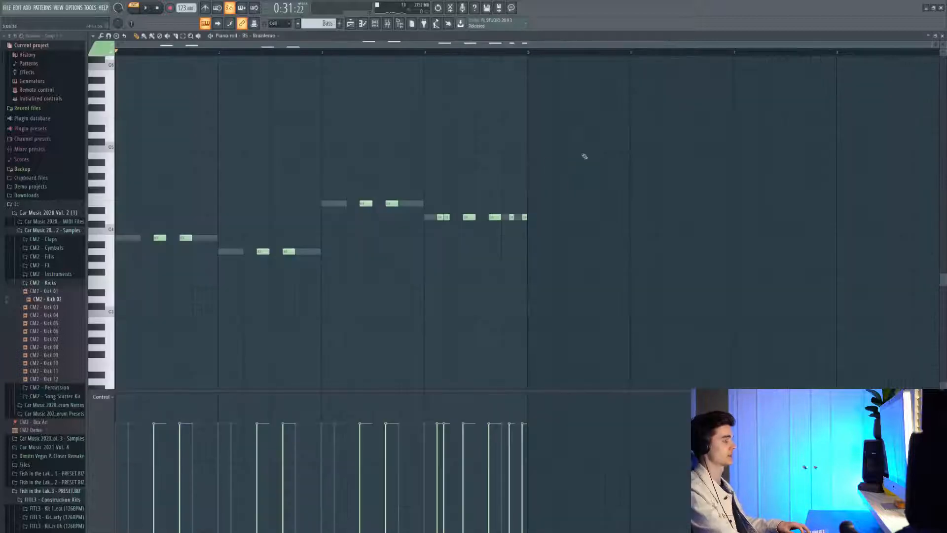
key("space")
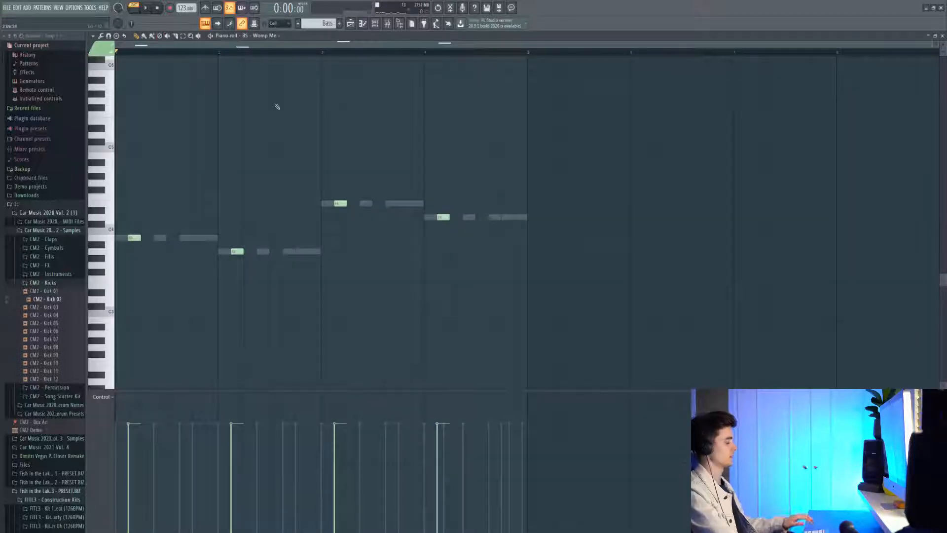
key("space")
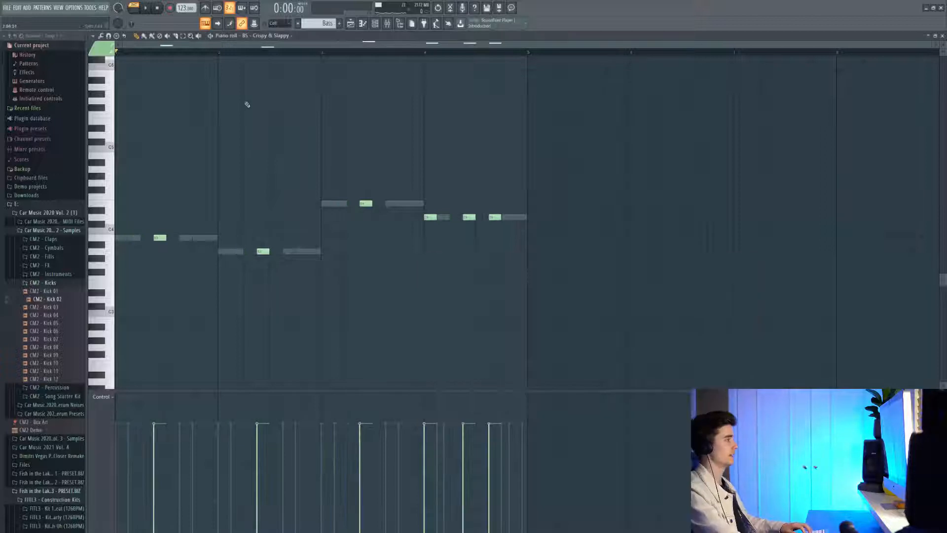
key("space")
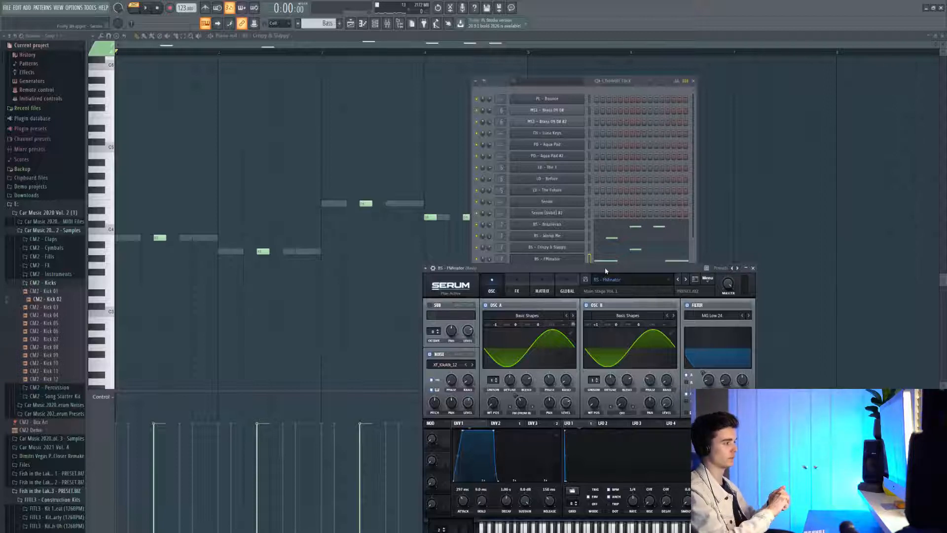
- View the BS - FMinator notes and play back the bass layers, including through the CLA-3A compressor in the mixer
left_click(606, 260)
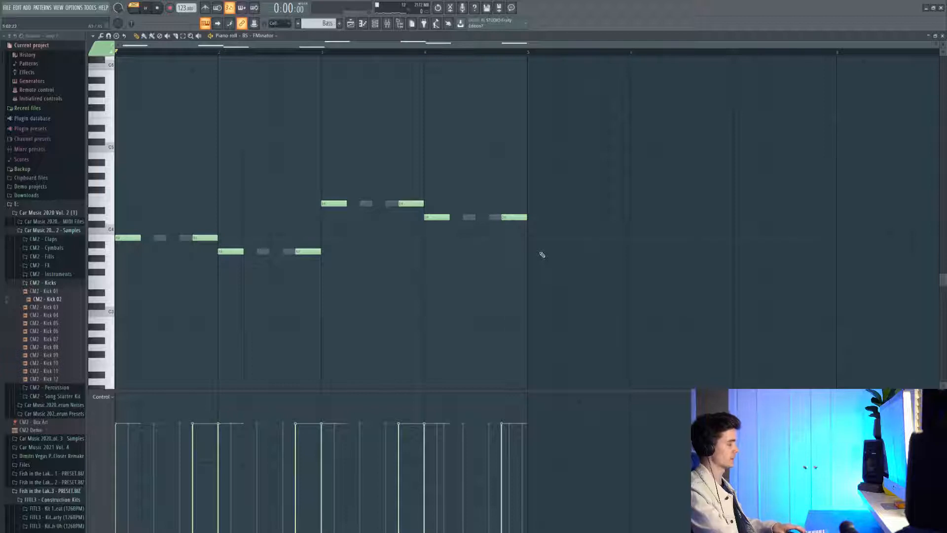
key("space")
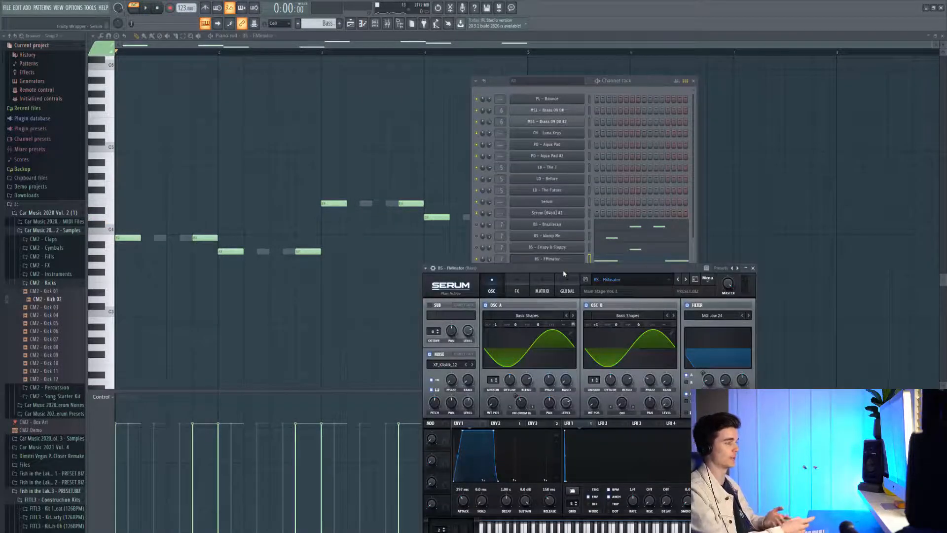
right_click(442, 250)
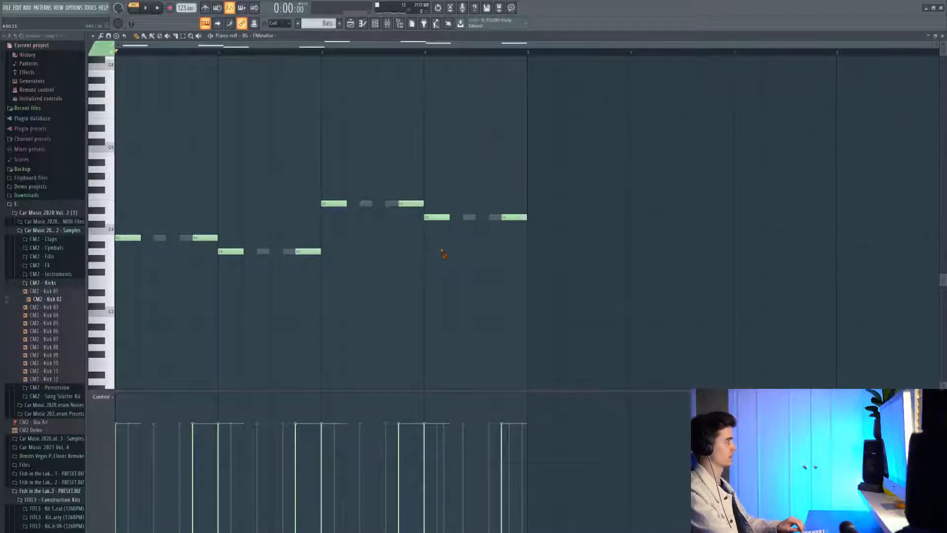
key("space")
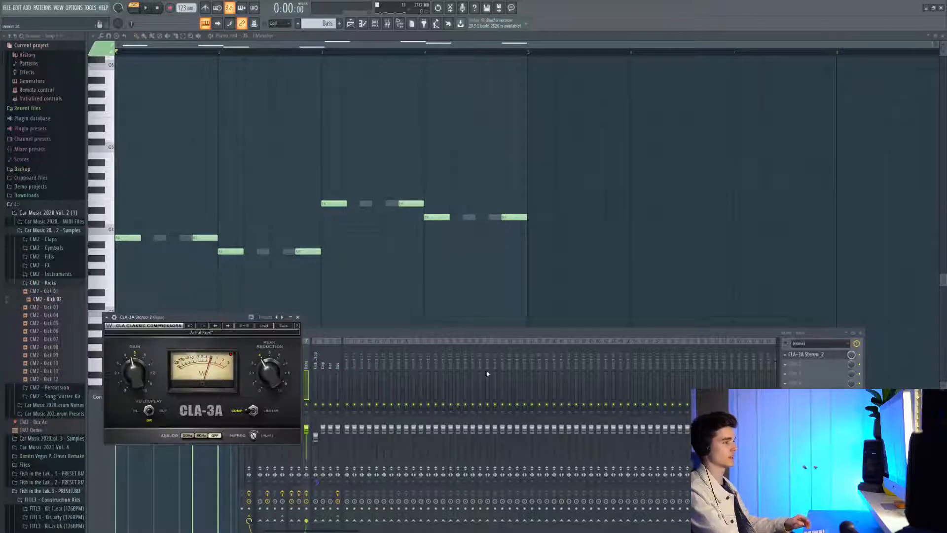
key("space")
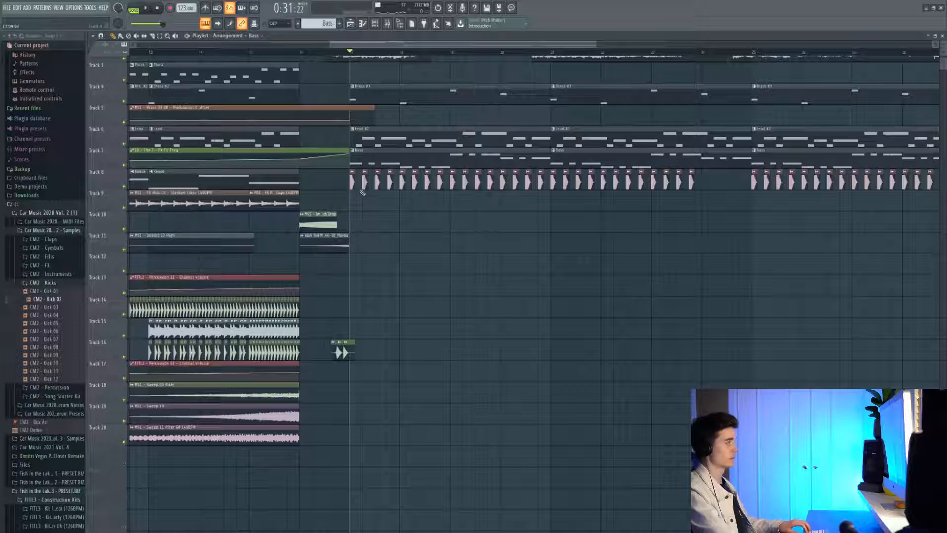
- Inspect the sample settings of the CM2 - Kick 02 clip on Track 8 and the layered CM2 - Kick 04 clip on Track 9
scroll(362, 202, "up", 5, "ctrl")
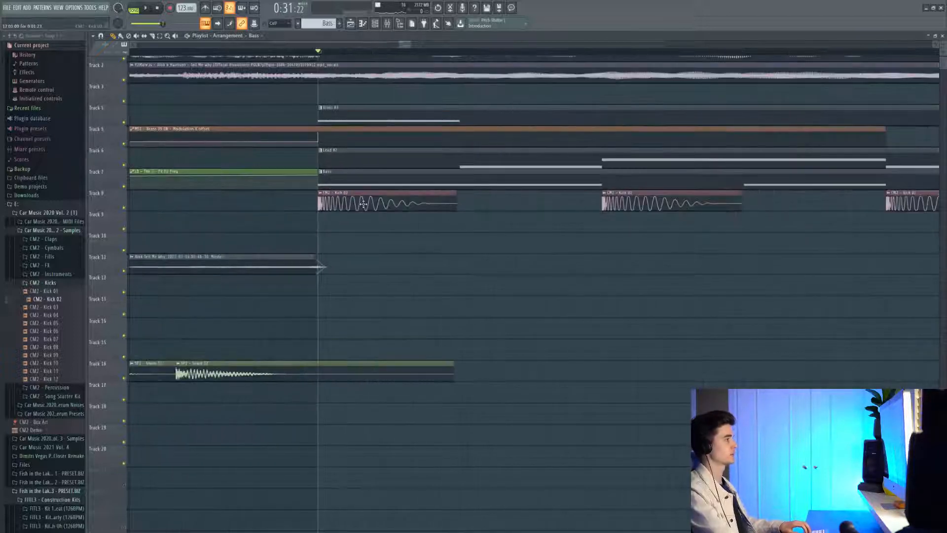
double_click(363, 204)
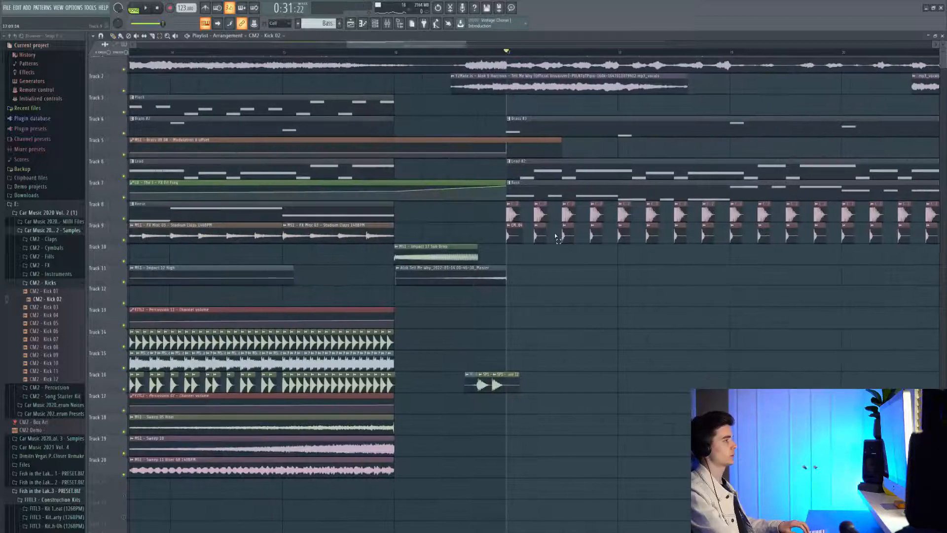
scroll(541, 238, "up", 5, "ctrl")
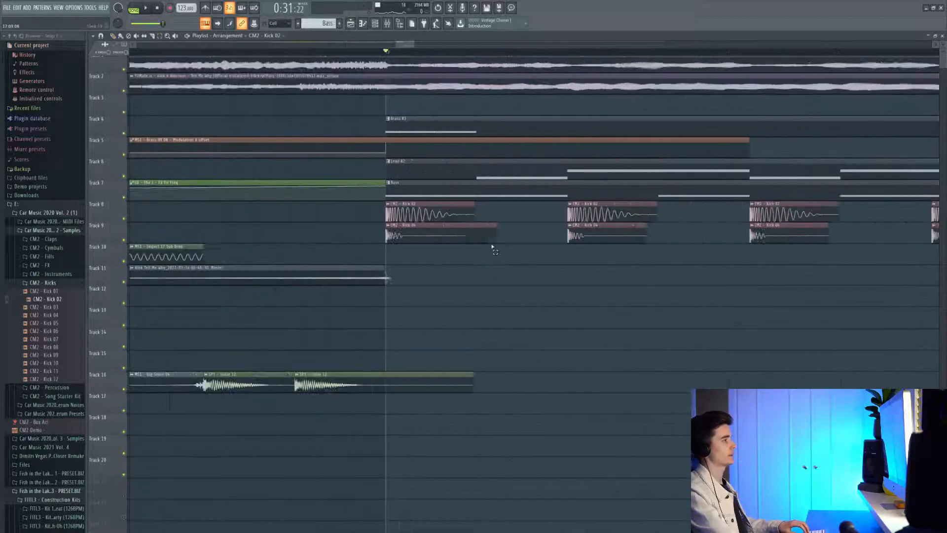
left_click(101, 35)
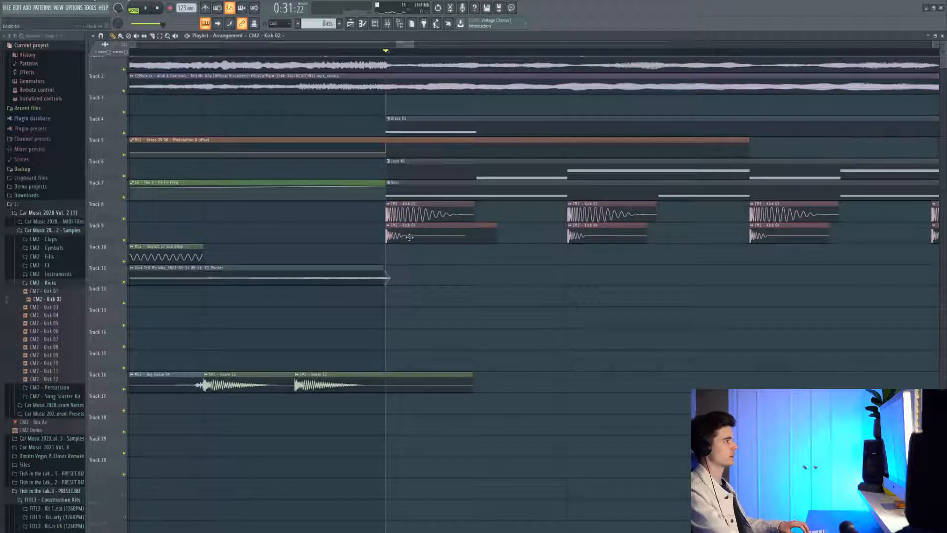
scroll(430, 237, "up", 2)
double_click(461, 235)
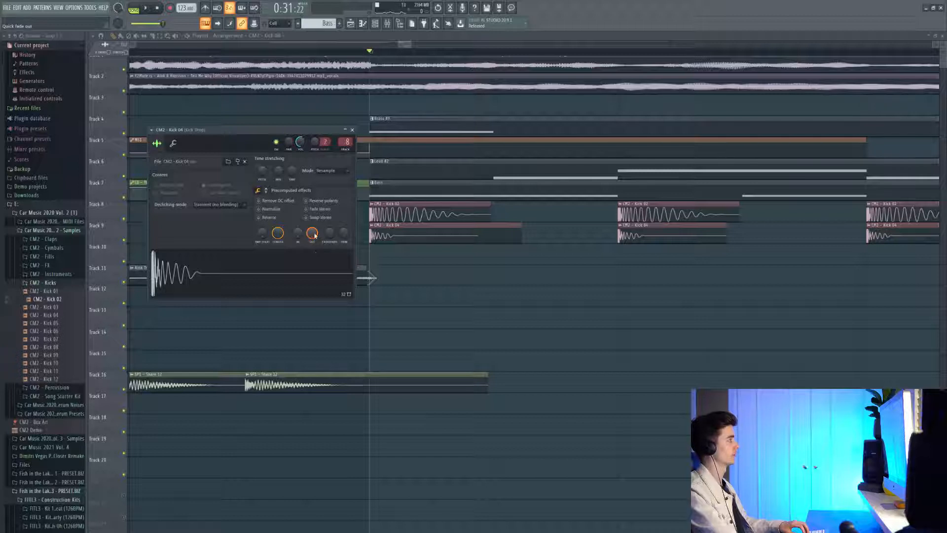
left_click(311, 264)
right_click(480, 286)
- Play the drop while muting and unmuting Track 9 to compare the kick with and without its CM2 - Kick 04 layer
key("space")
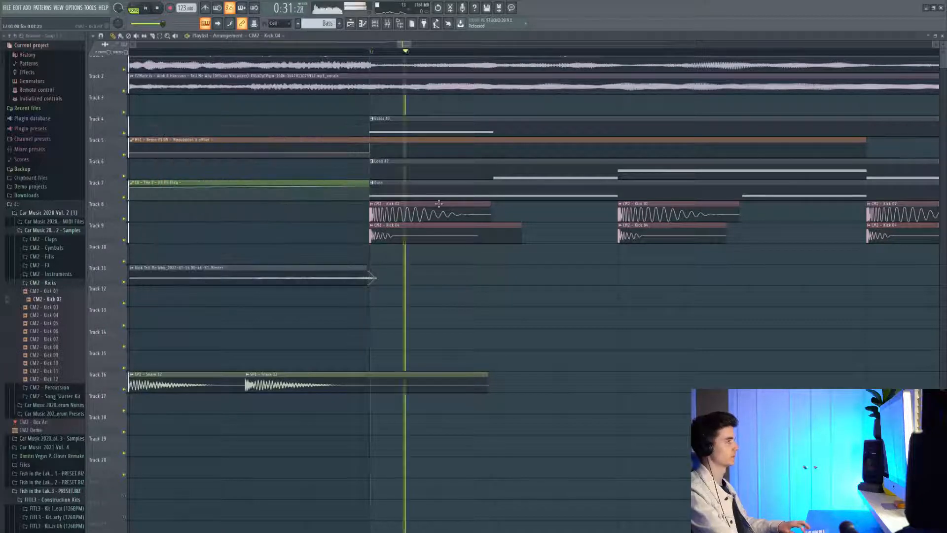
scroll(439, 203, "down", 4)
left_click(125, 240)
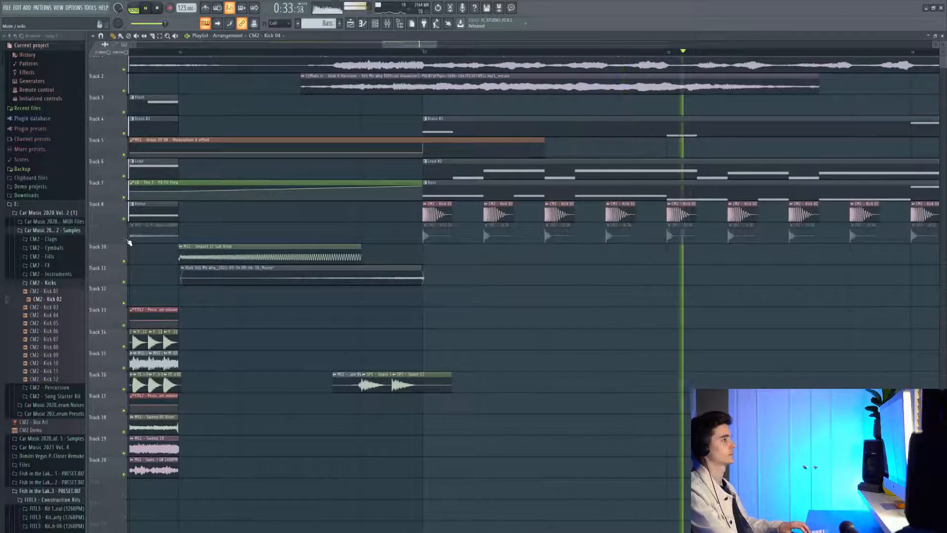
left_click(124, 240)
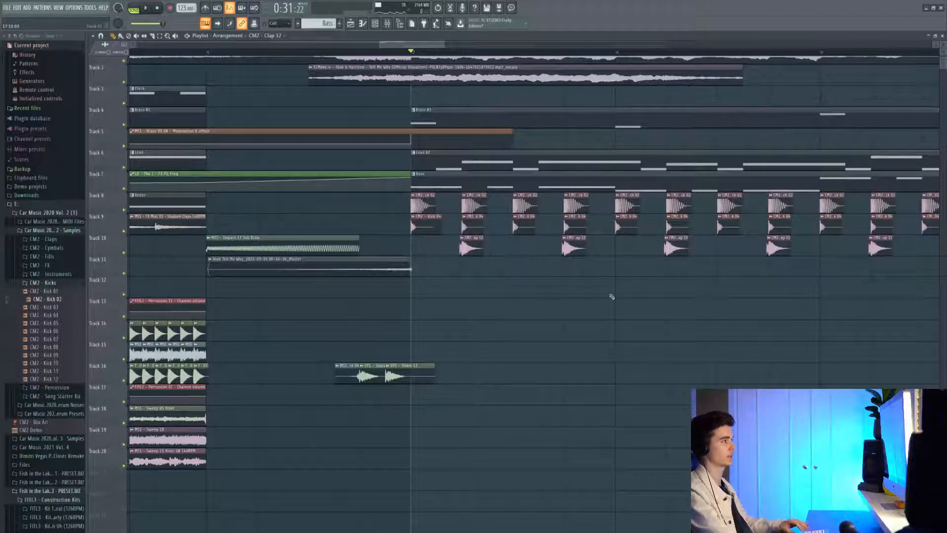
- Play the drop with the CM2 - Clap 12 clips on Track 10 alongside the kicks
key("space")
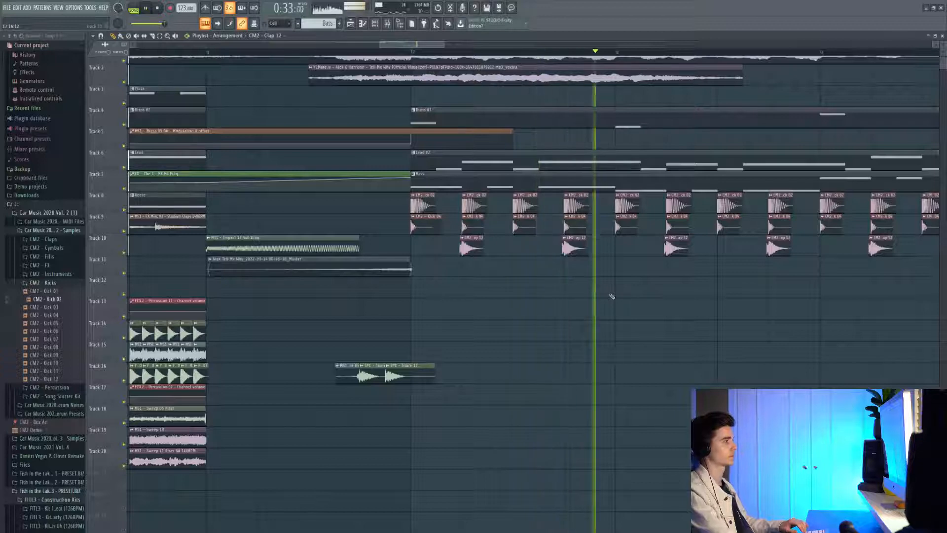
scroll(619, 300, "down", 4)
scroll(522, 286, "right", 3)
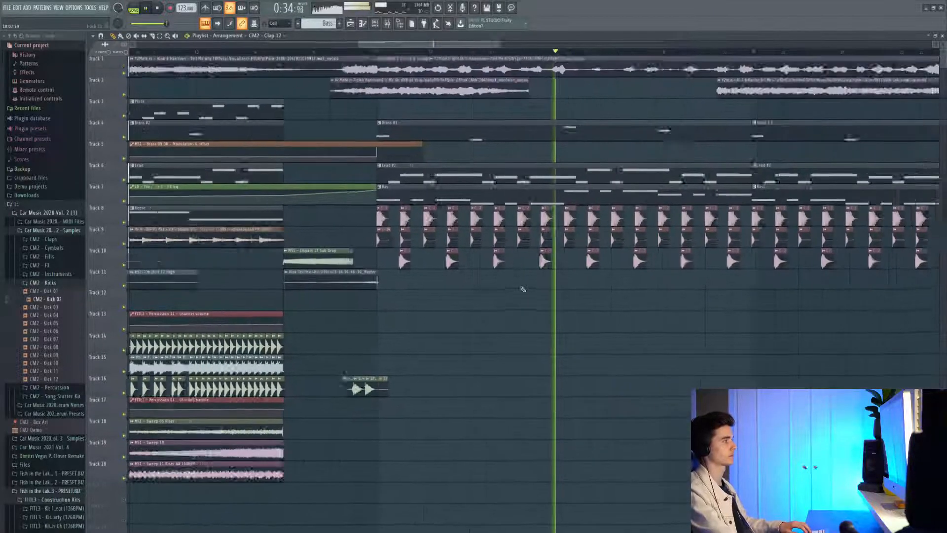
scroll(522, 289, "down", 2)
scroll(489, 298, "right", 1)
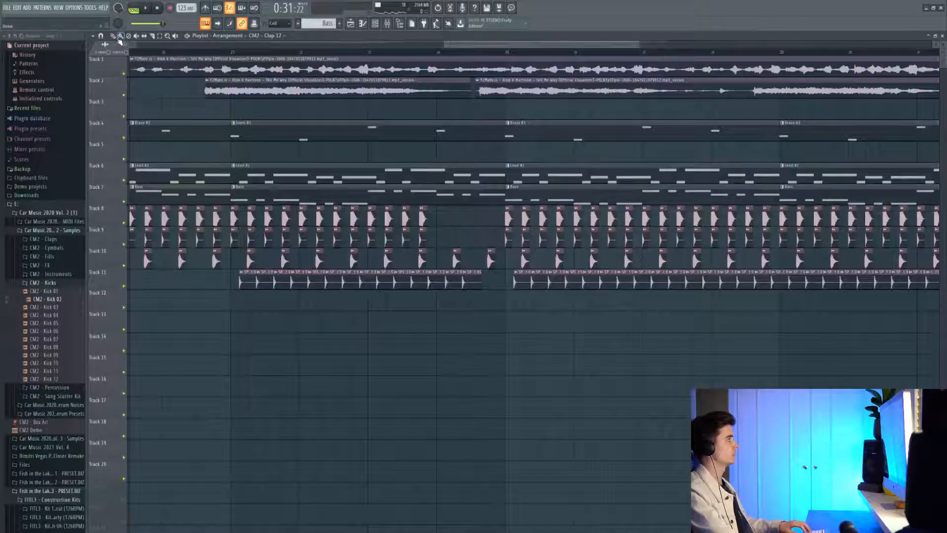
- Play the arrangement from the start of the drop's second section, where the hi-hats on Track 11 enter
scroll(345, 260, "down", 4)
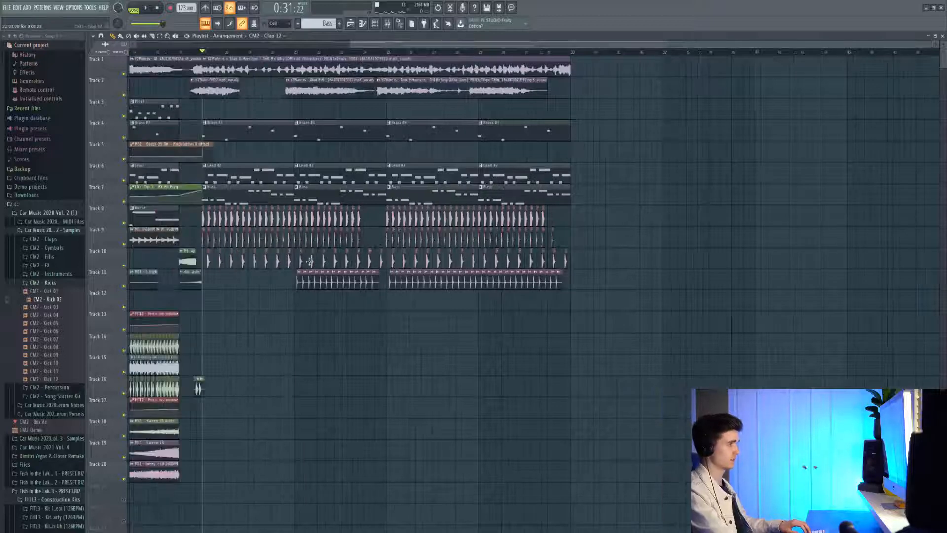
scroll(309, 261, "up", 6)
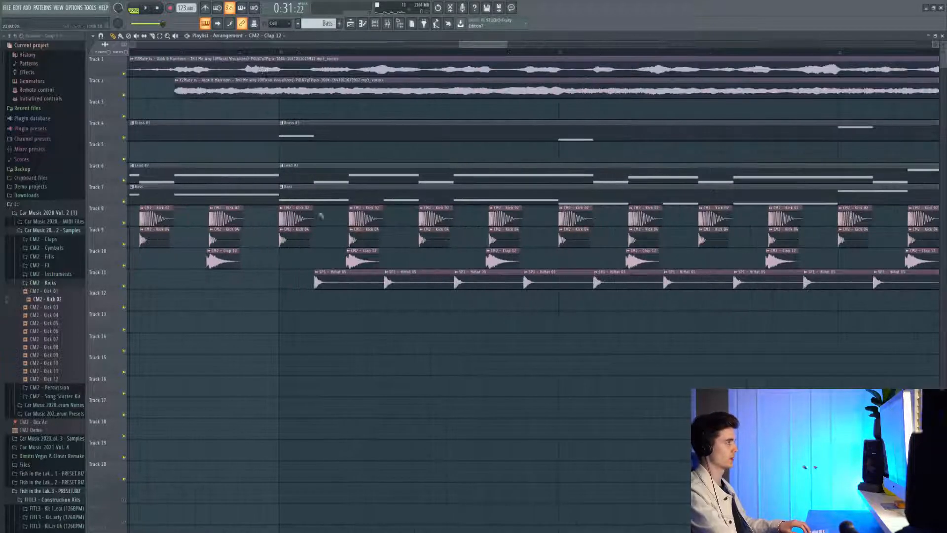
left_click(281, 53)
key("space")
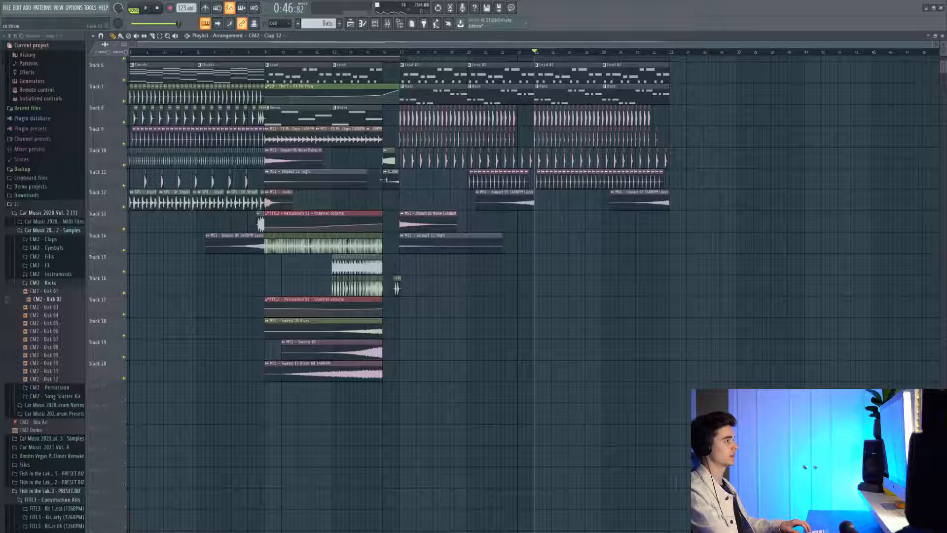
- Play back the complete arrangement from the beginning
scroll(428, 212, "up", 3)
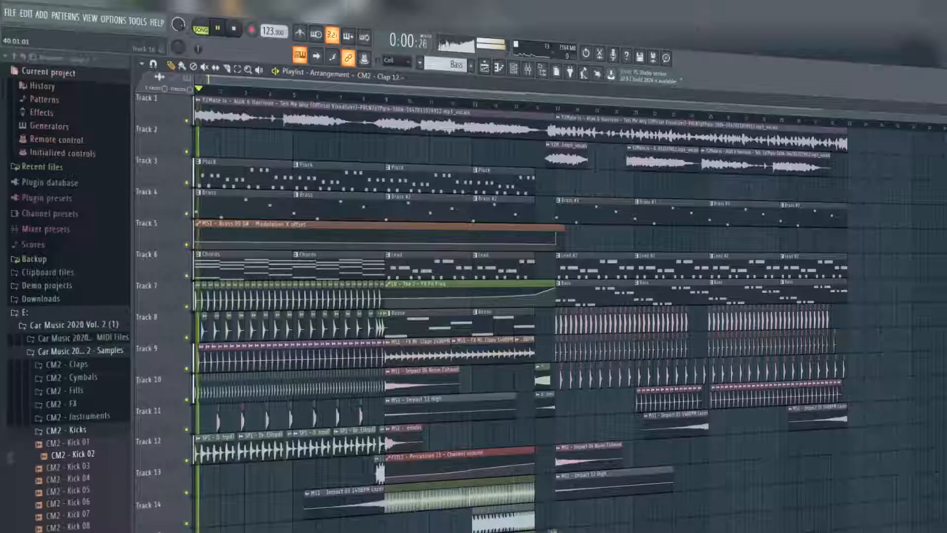
key("space")
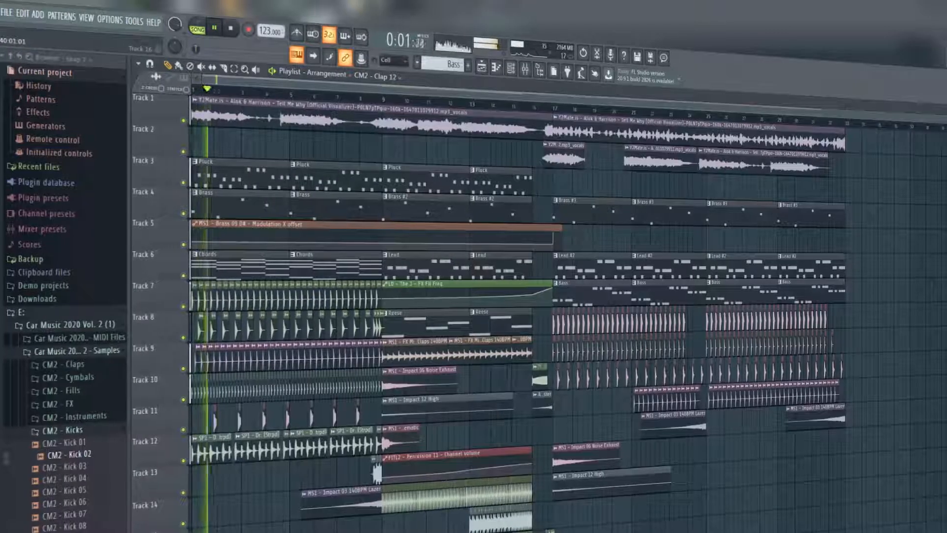